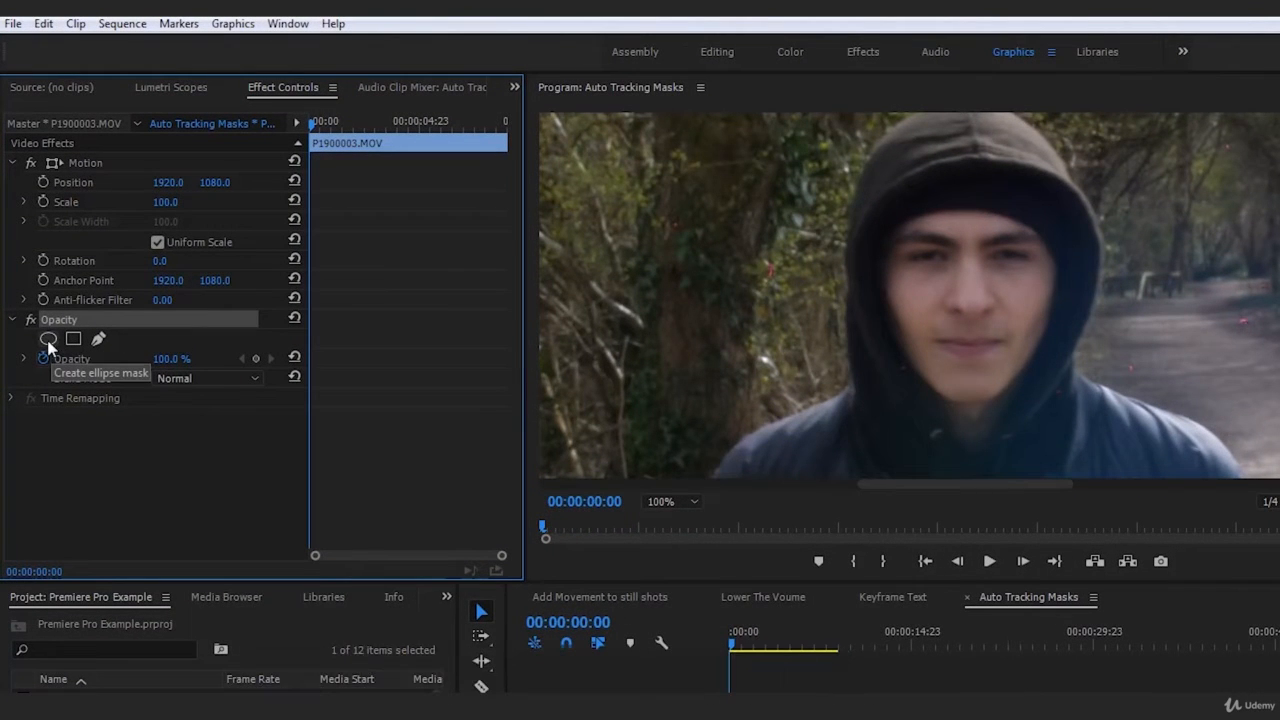
Add an ellipse opacity mask to the clip and zoom the Program monitor to 50%.
{"action": "left_click", "coordinate": [48, 339]}
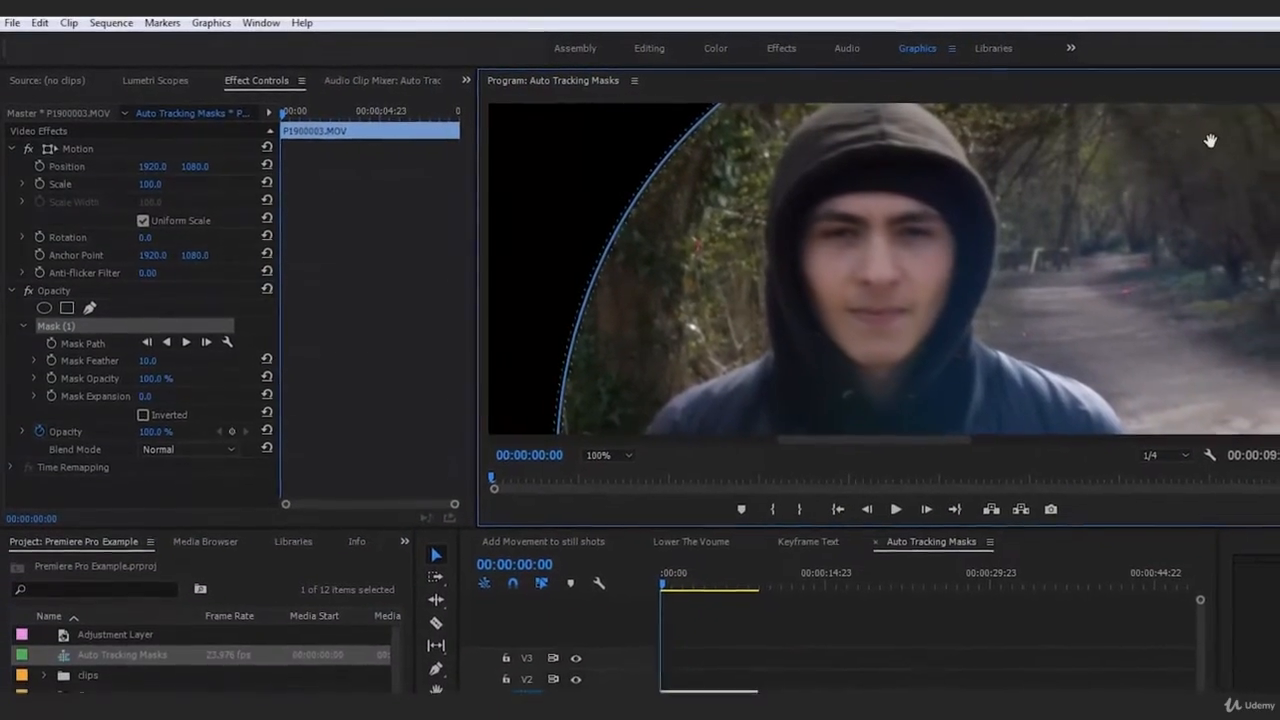
{"action": "left_click", "coordinate": [585, 439]}
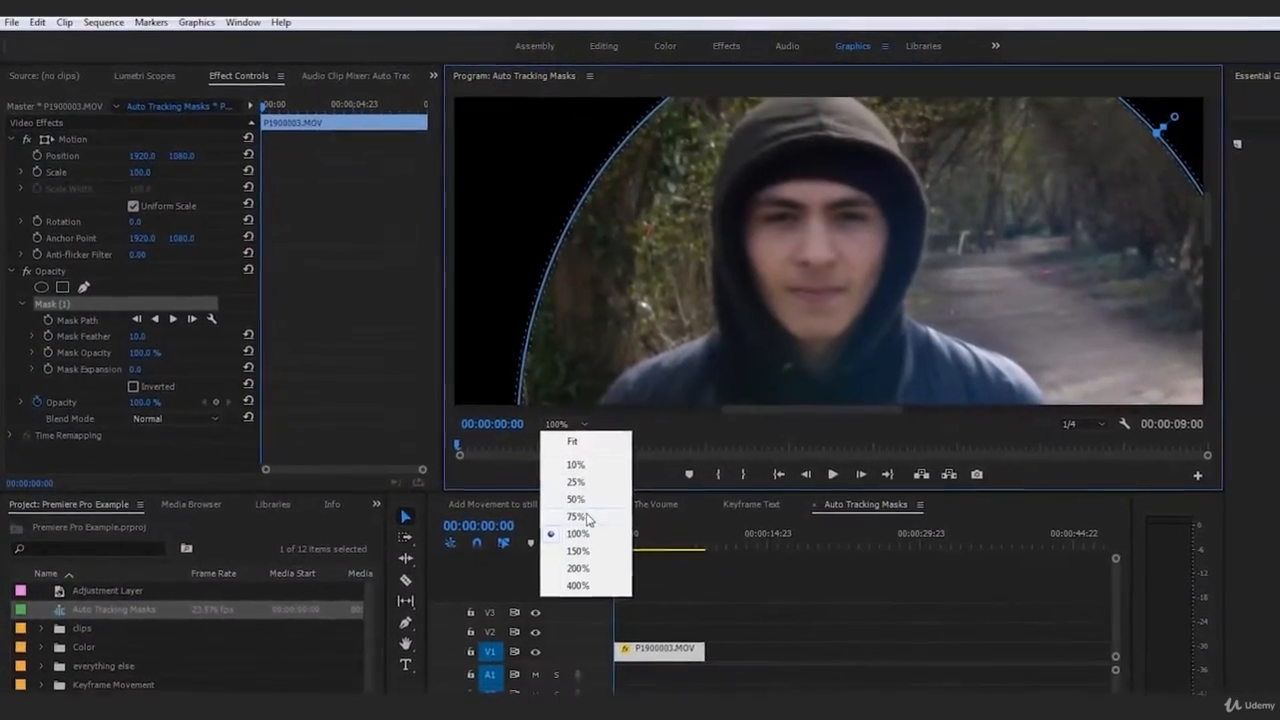
{"action": "left_click", "coordinate": [621, 521]}
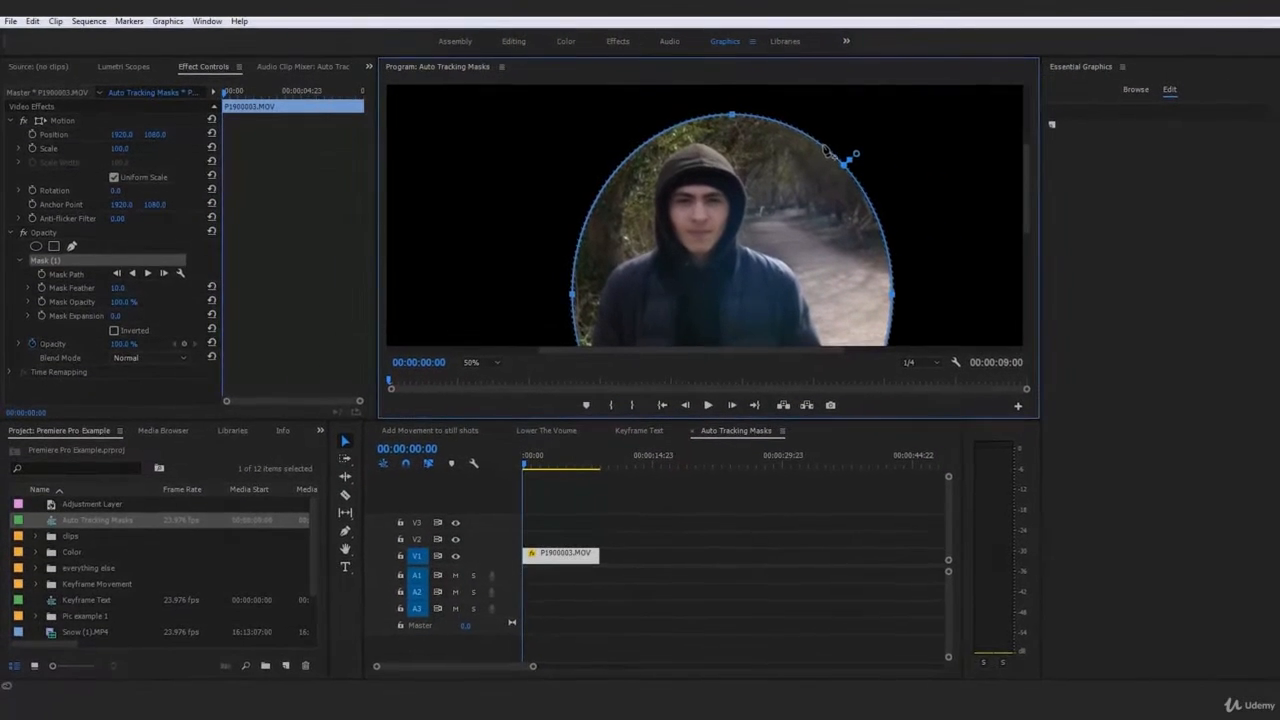
Reshape and move the ellipse into a small oval over the man's face.
{"action": "left_click_drag", "start_coordinate": [733, 116], "coordinate": [732, 256]}
{"action": "left_click_drag", "start_coordinate": [744, 309], "coordinate": [736, 163]}
{"action": "left_click_drag", "start_coordinate": [879, 219], "coordinate": [745, 219]}
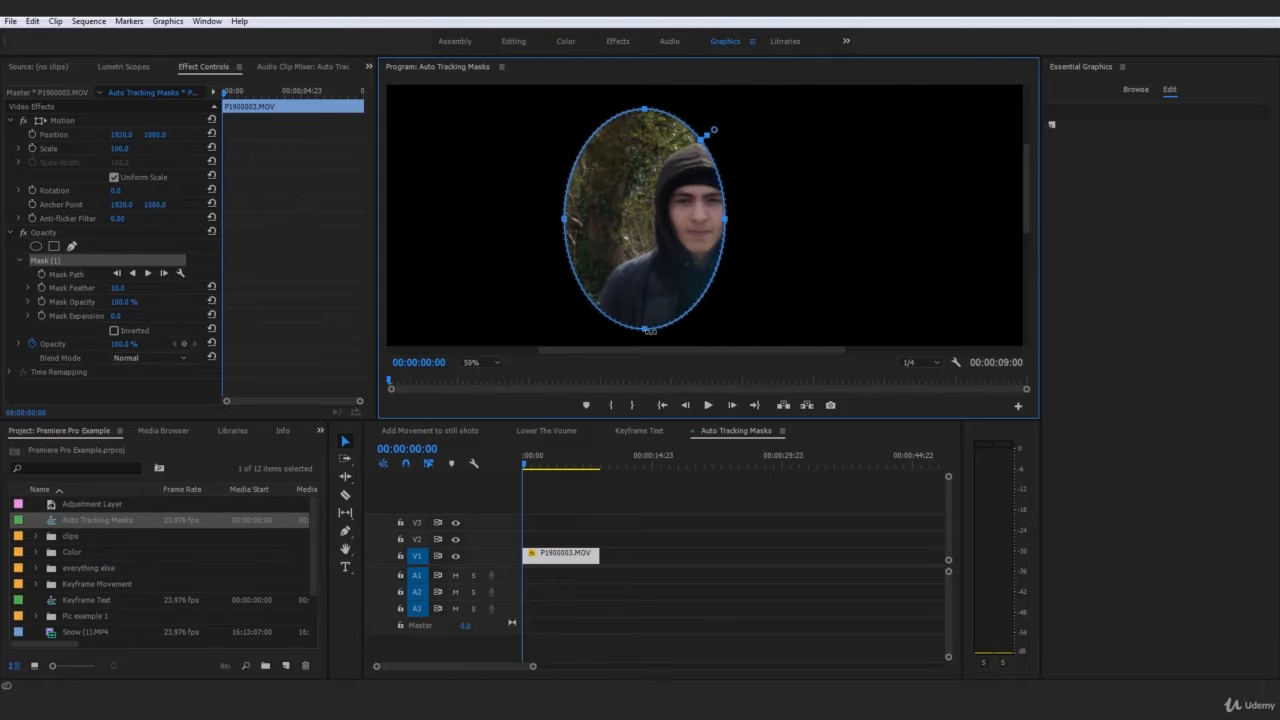
{"action": "left_click_drag", "start_coordinate": [645, 329], "coordinate": [631, 217]}
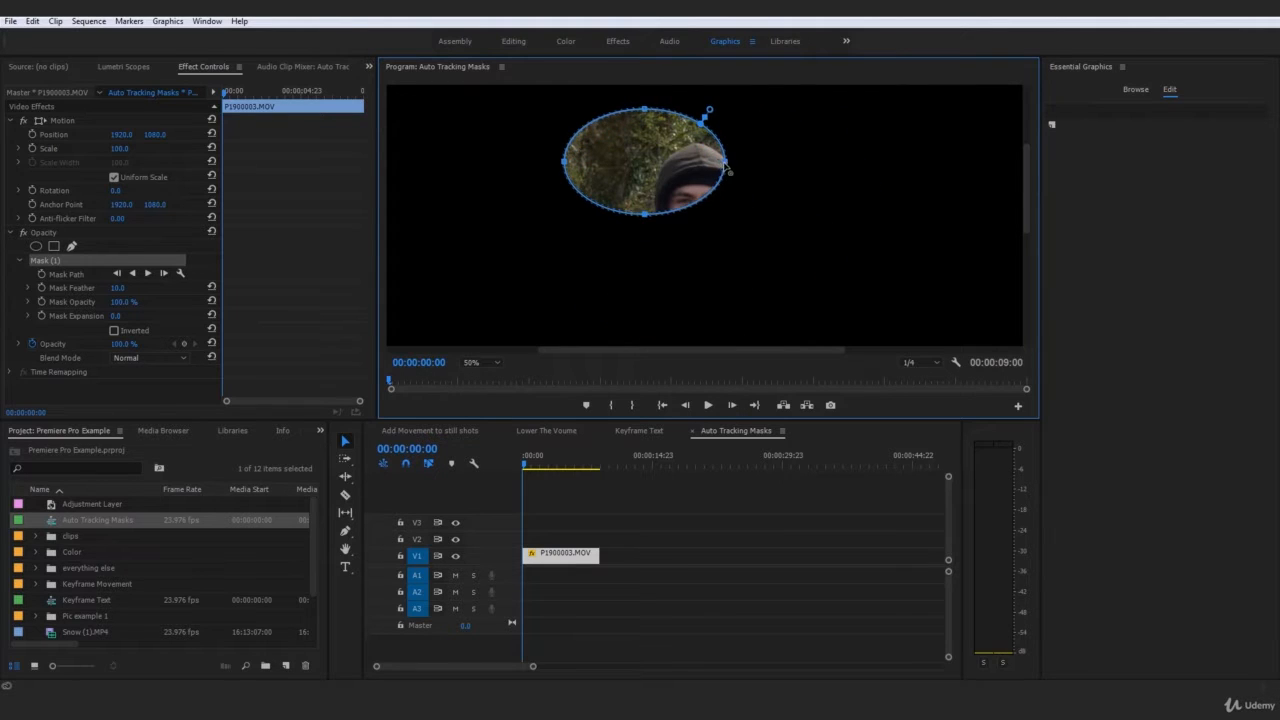
{"action": "left_click_drag", "start_coordinate": [727, 162], "coordinate": [639, 162]}
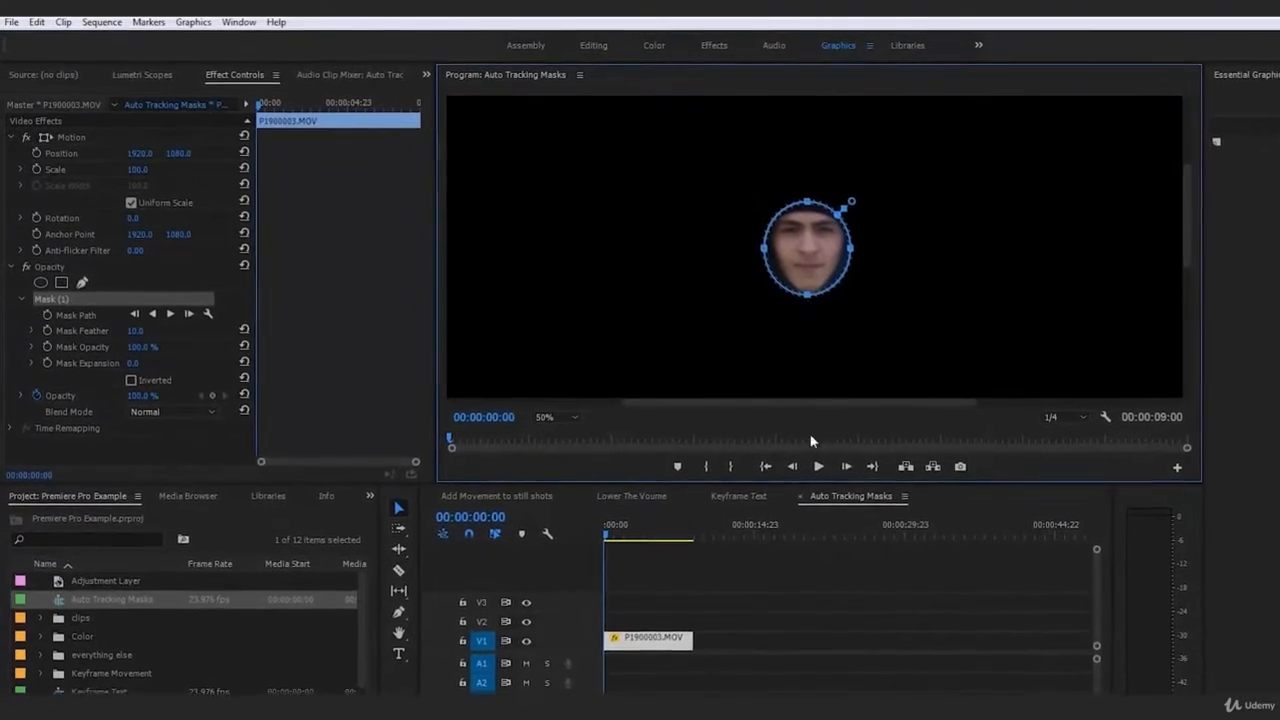
Give the P1900003.MOV mask a feather of 50 and a mask expansion of -24.
{"action": "left_click", "coordinate": [752, 592]}
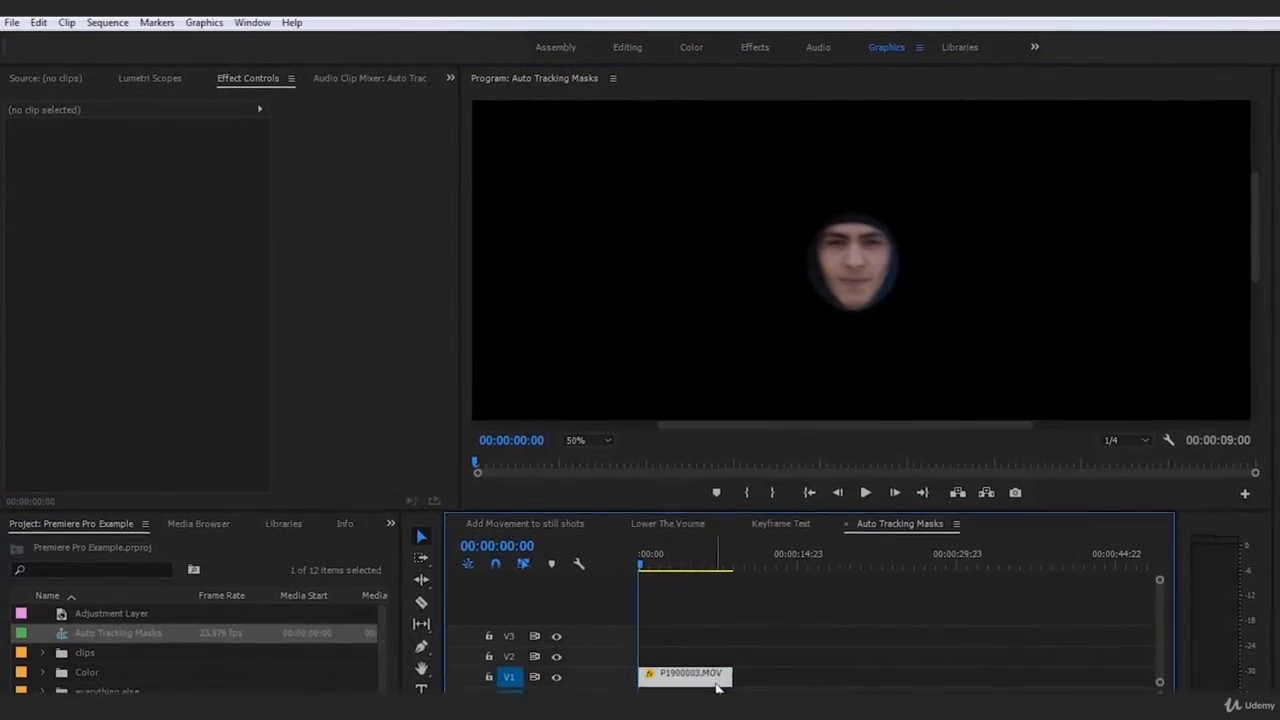
{"action": "left_click", "coordinate": [666, 656]}
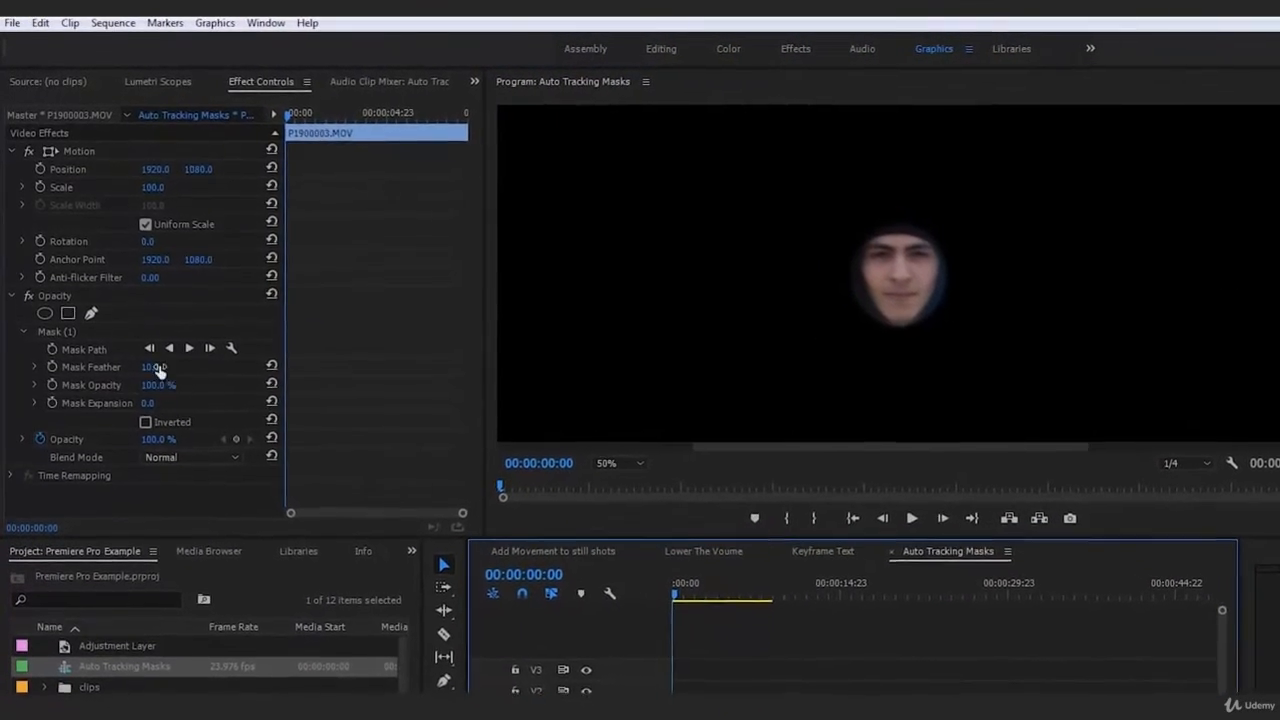
{"action": "left_click", "coordinate": [148, 357]}
{"action": "type", "text": "50"}
{"action": "key", "text": "Return"}
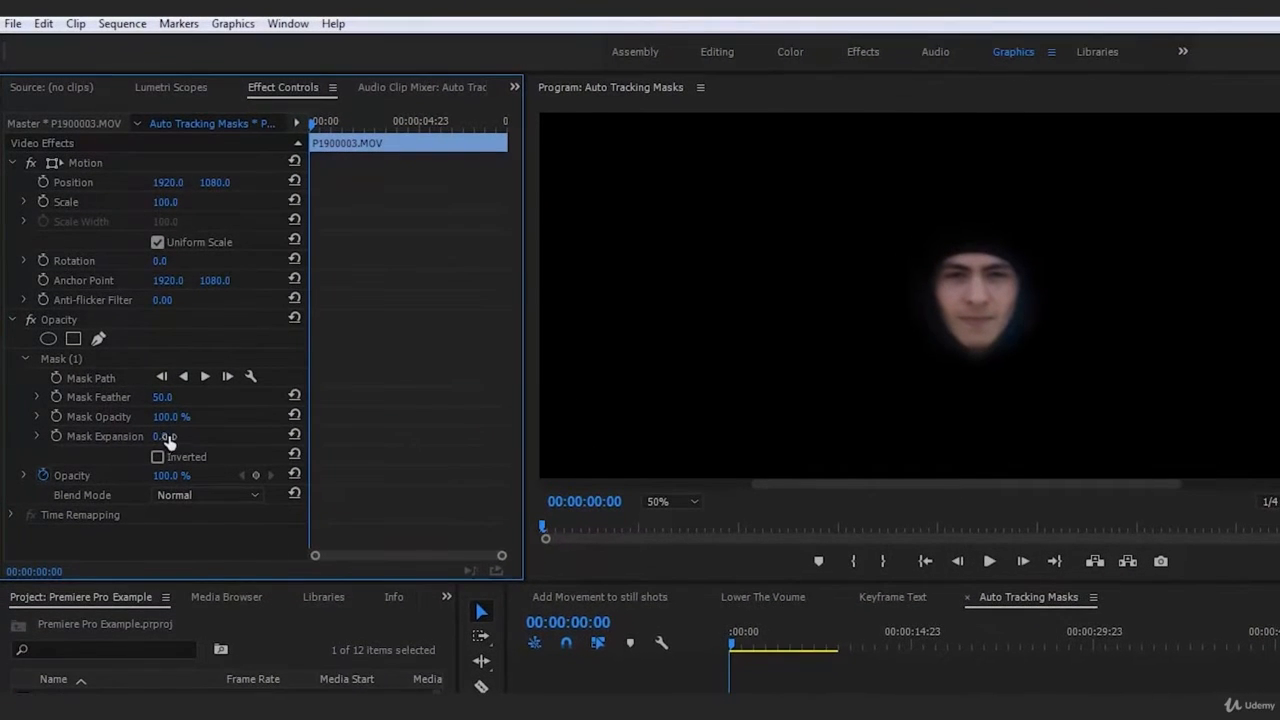
{"action": "left_click_drag", "start_coordinate": [160, 437], "coordinate": [183, 437]}
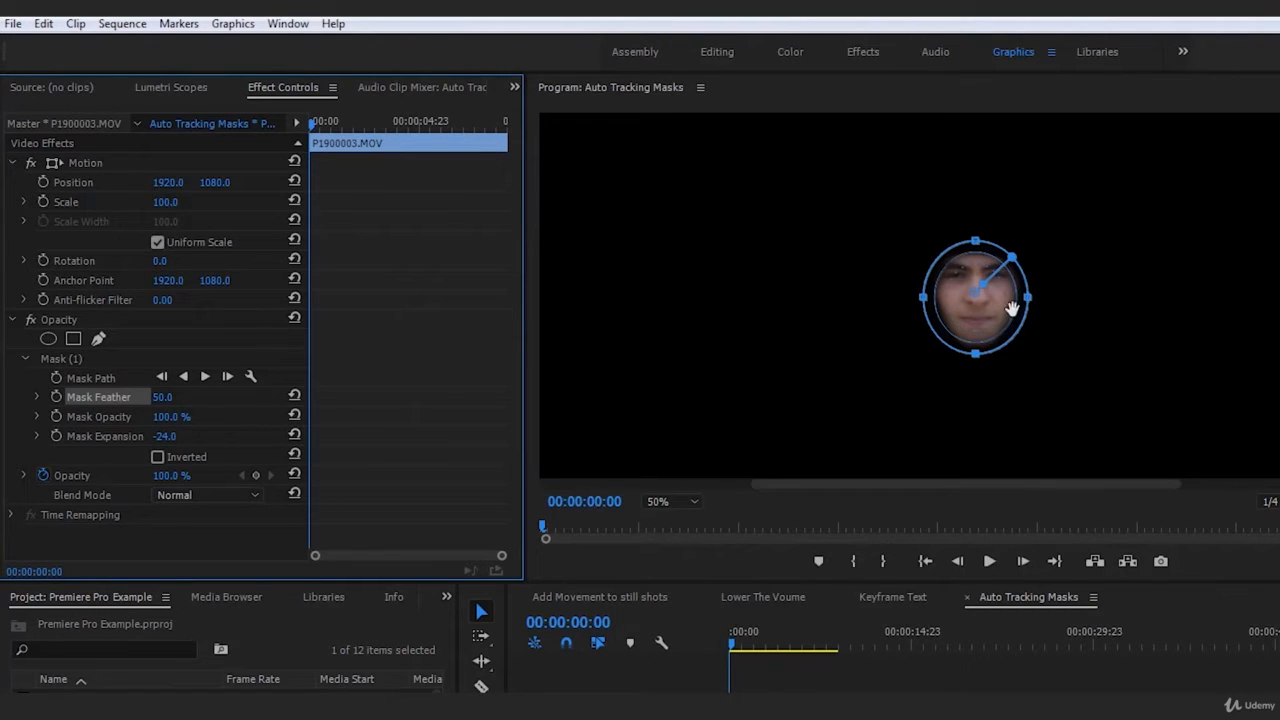
Deselect the clip to hide the mask outline and set the Program monitor zoom to Fit.
{"action": "left_click", "coordinate": [1022, 688]}
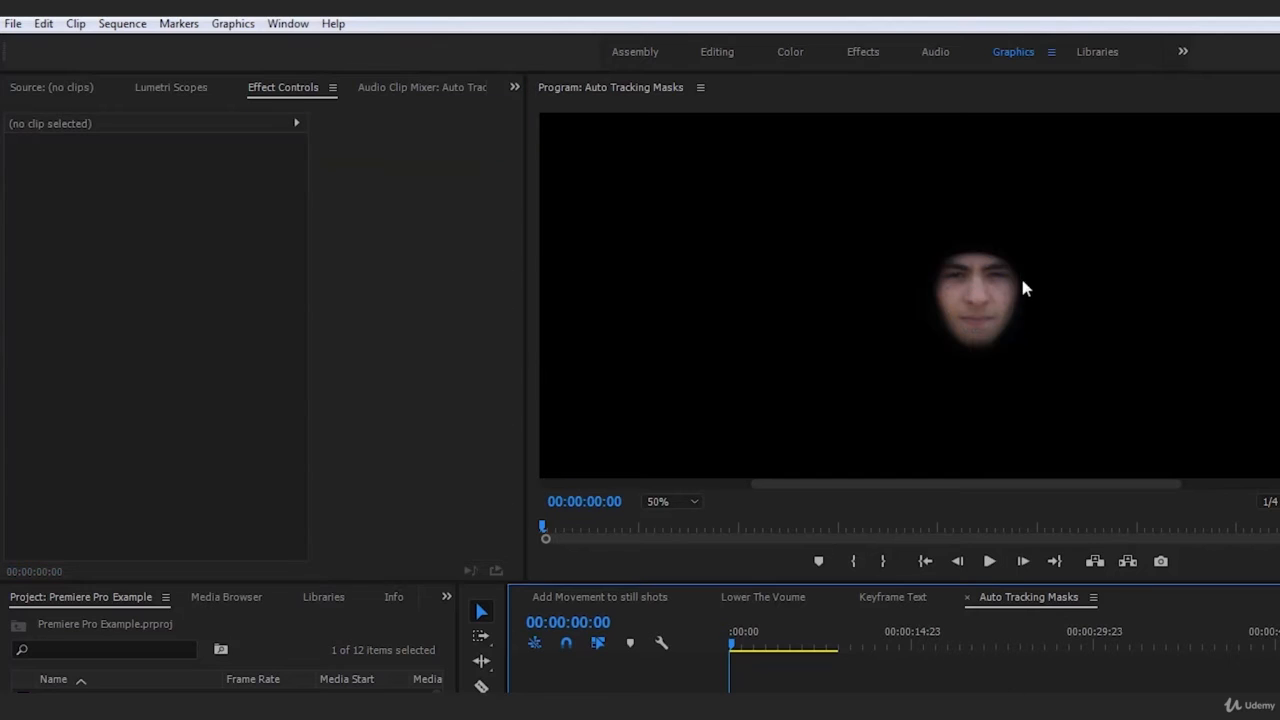
{"action": "left_click", "coordinate": [664, 502]}
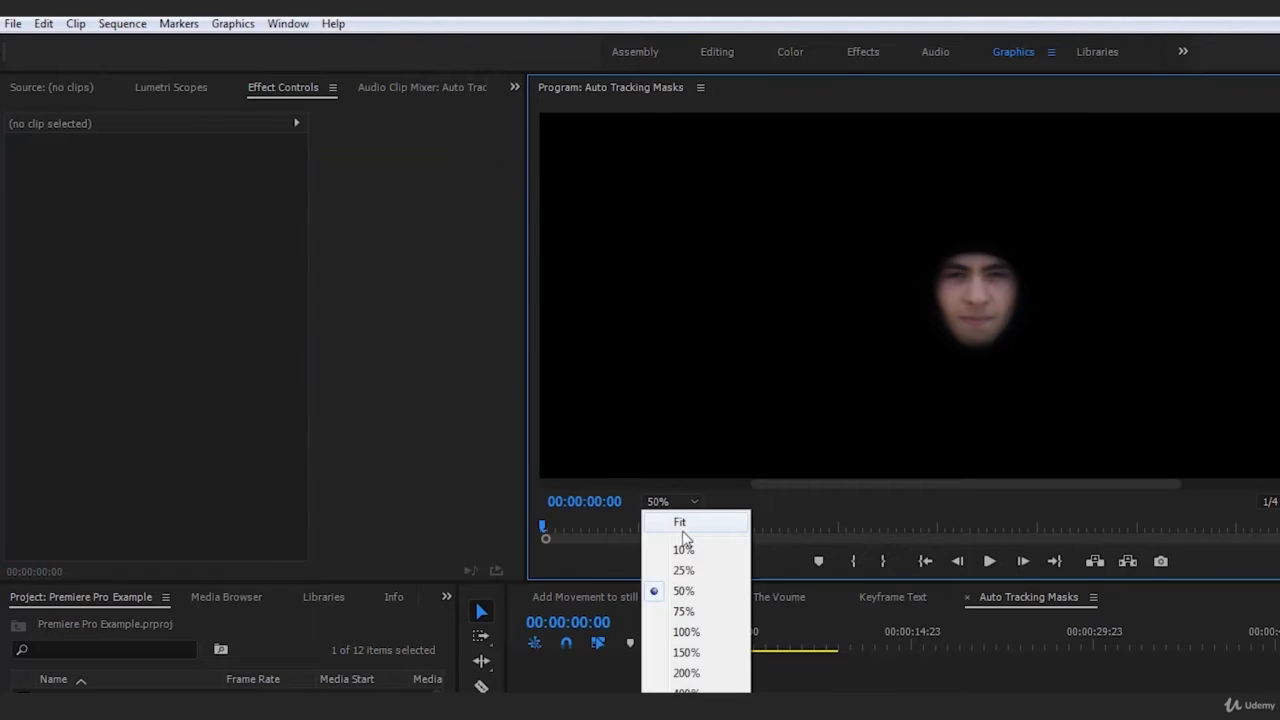
{"action": "left_click", "coordinate": [680, 522]}
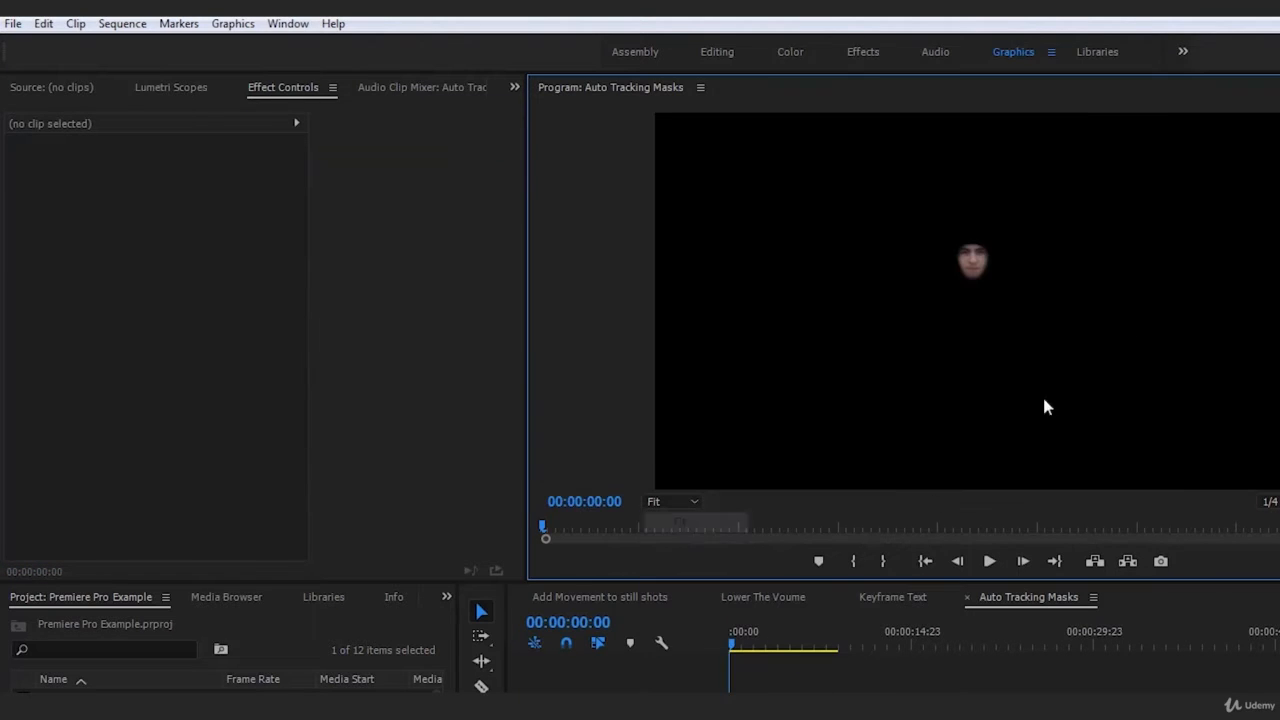
Enable Mask Path keyframing and track the face mask forward through the clip.
{"action": "left_click", "coordinate": [811, 677]}
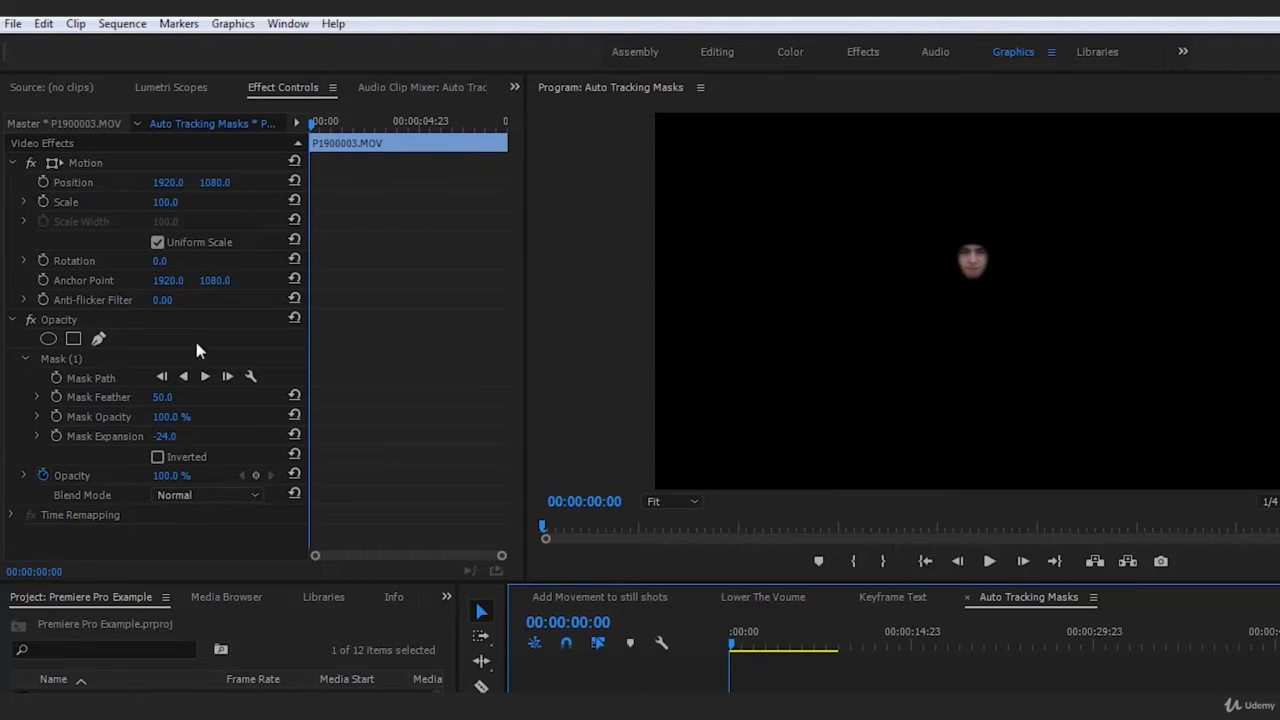
{"action": "left_click", "coordinate": [57, 379]}
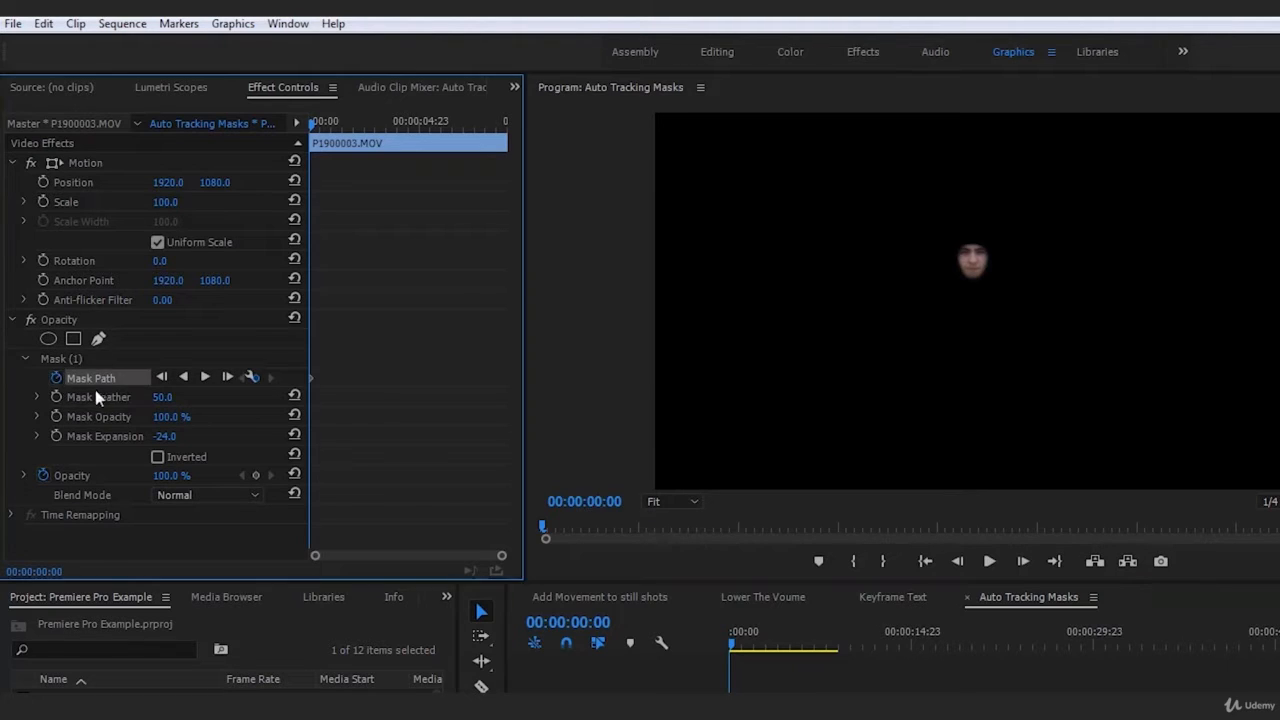
{"action": "left_click", "coordinate": [207, 382]}
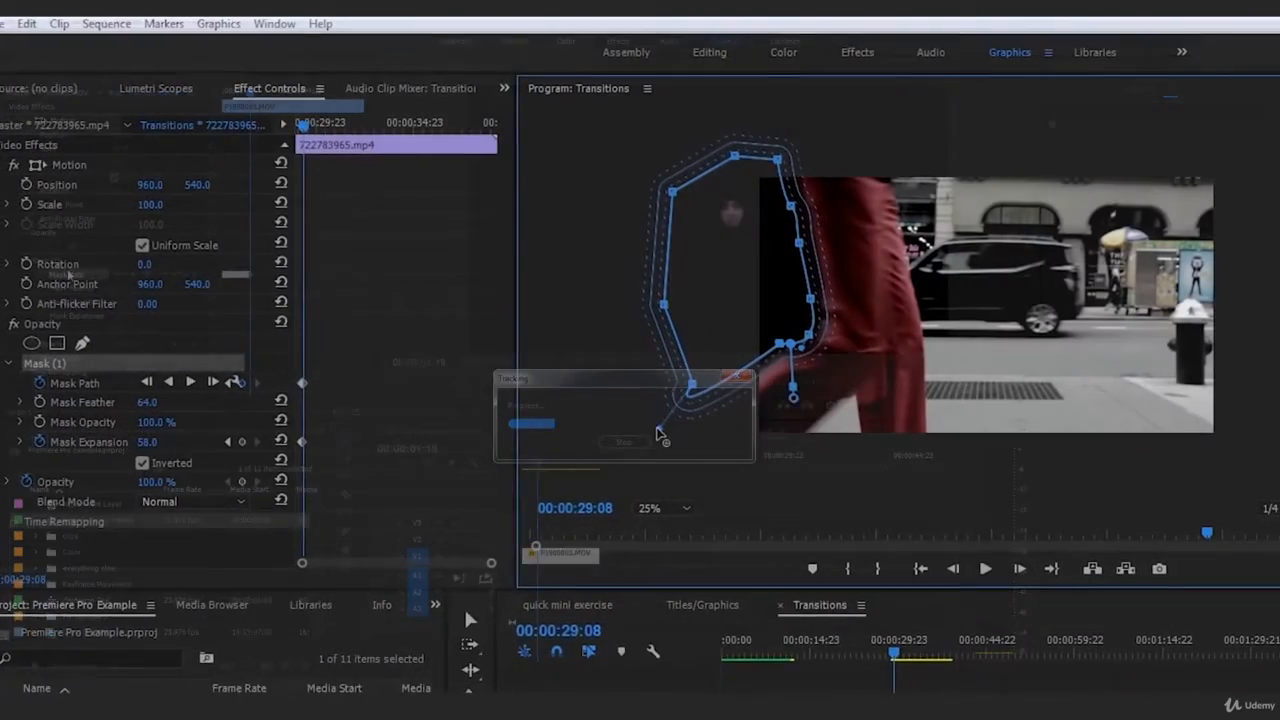
{"action": "left_click_drag", "start_coordinate": [657, 434], "coordinate": [600, 488]}
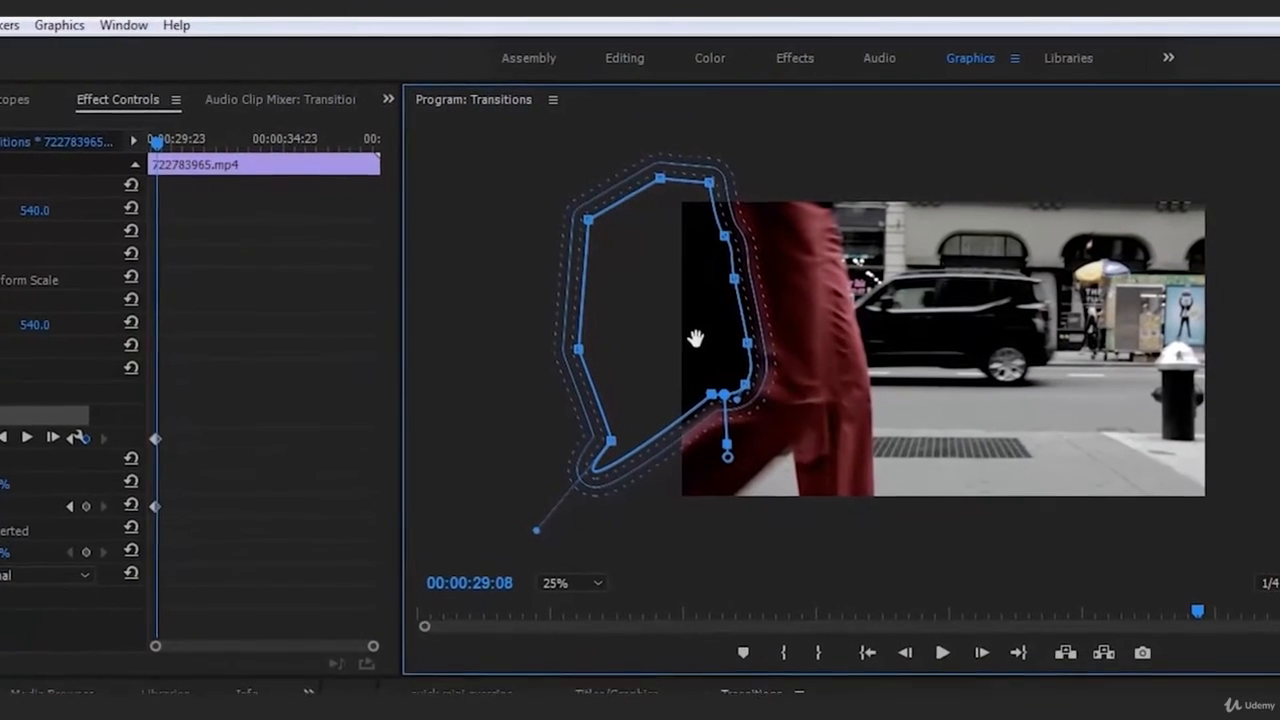
Deselect the clip while the face mask tracks forward to about 00:00:04:06.
{"action": "left_click", "coordinate": [760, 714]}
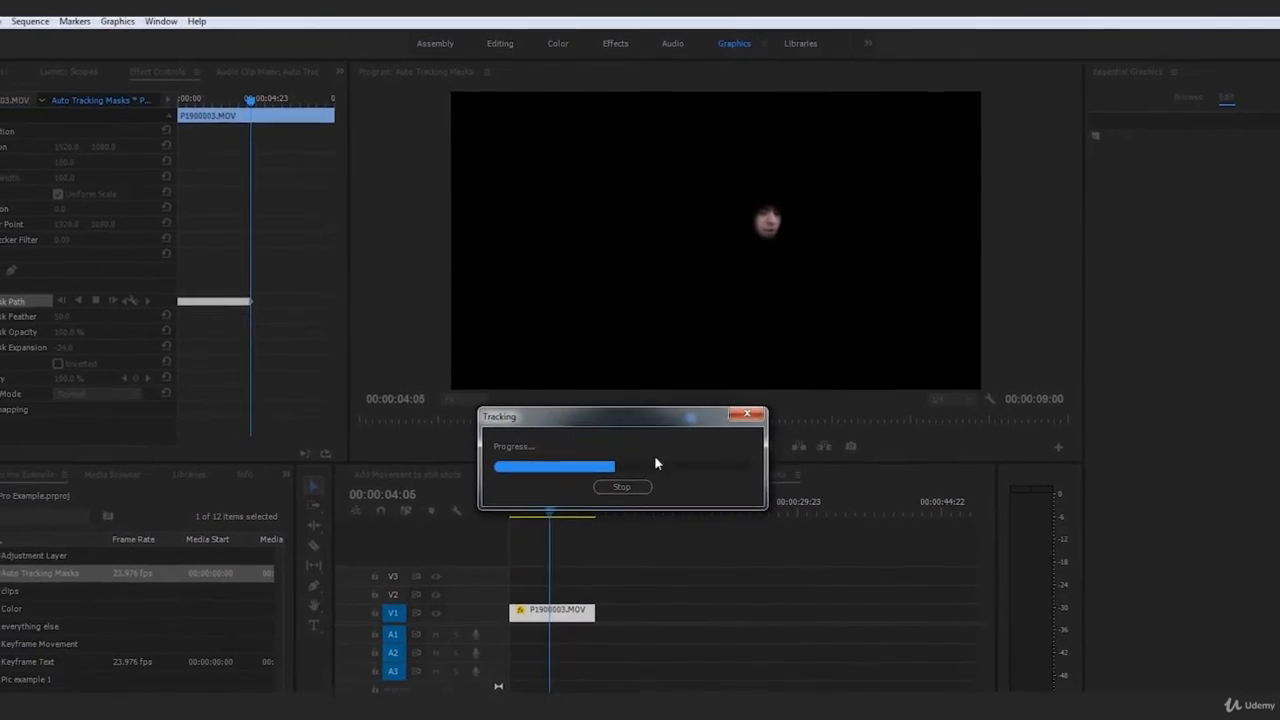
Stop tracking at about 00:00:04:07, deselect the clip, and return the playhead to the clip start.
{"action": "left_click", "coordinate": [623, 517]}
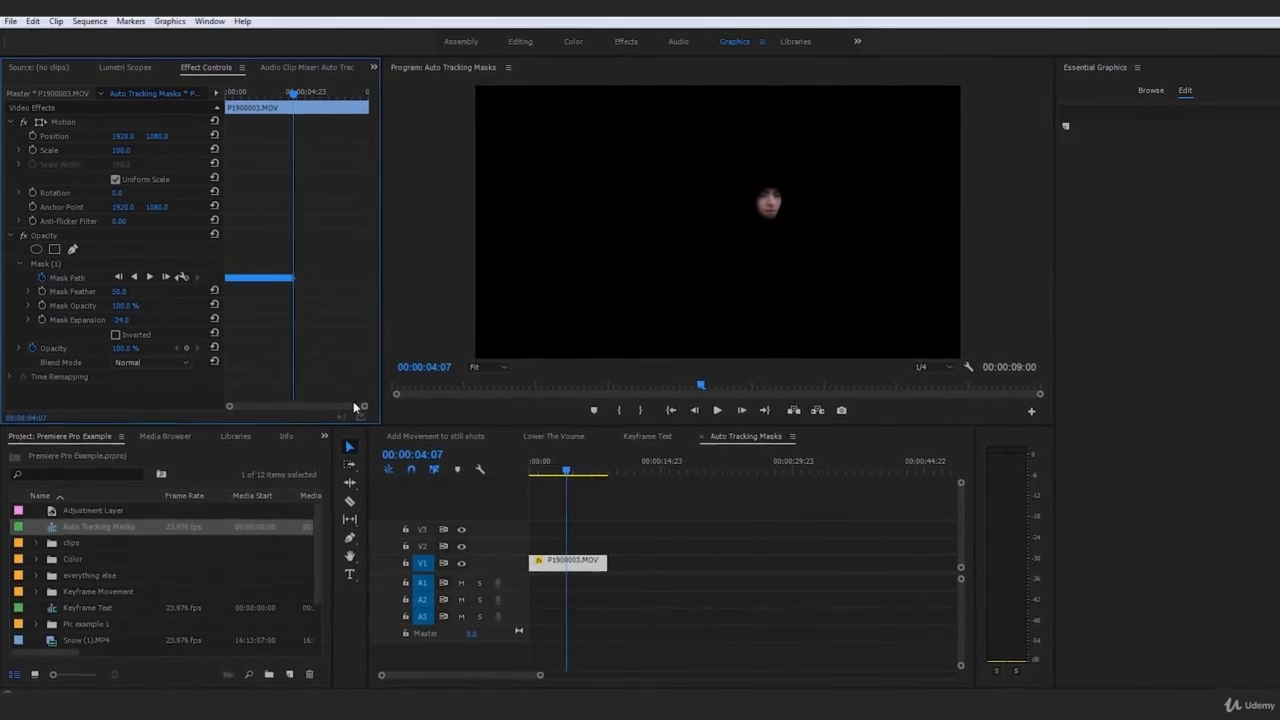
{"action": "left_click_drag", "start_coordinate": [367, 411], "coordinate": [487, 443]}
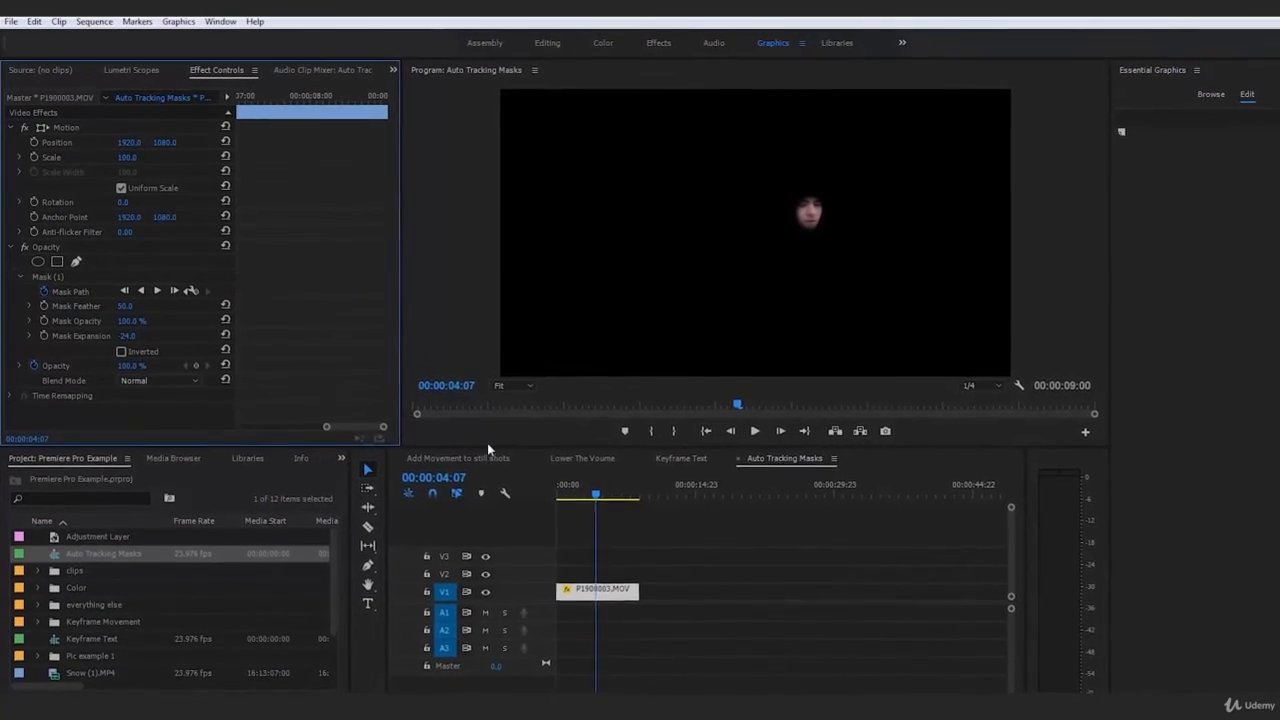
{"action": "left_click_drag", "start_coordinate": [330, 432], "coordinate": [293, 436]}
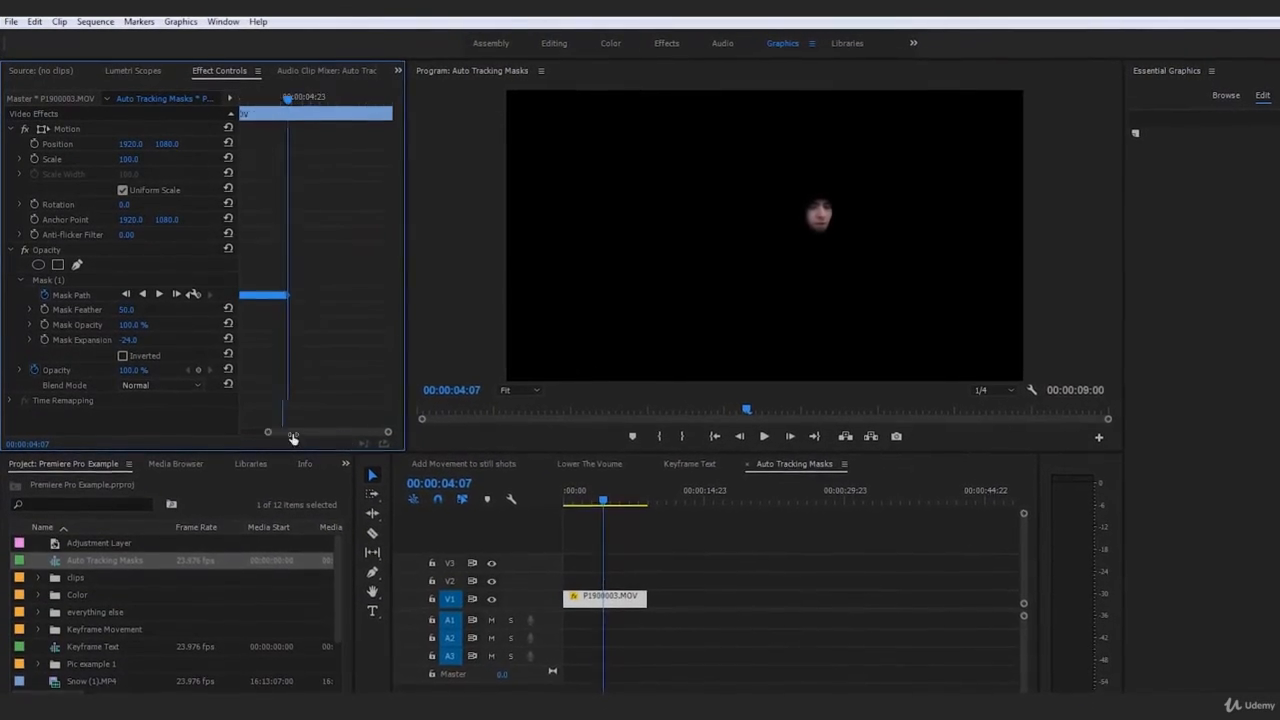
{"action": "left_click", "coordinate": [674, 600]}
{"action": "left_click_drag", "start_coordinate": [619, 510], "coordinate": [558, 507]}
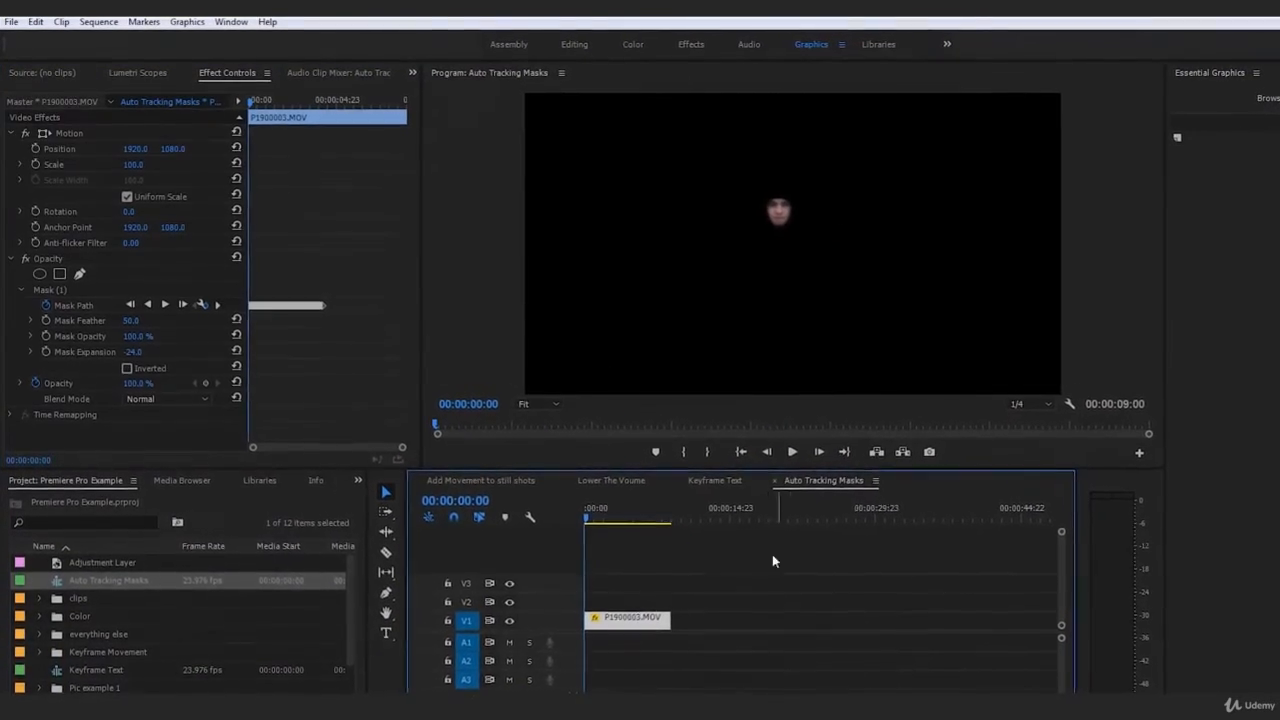
{"action": "key", "text": "space"}
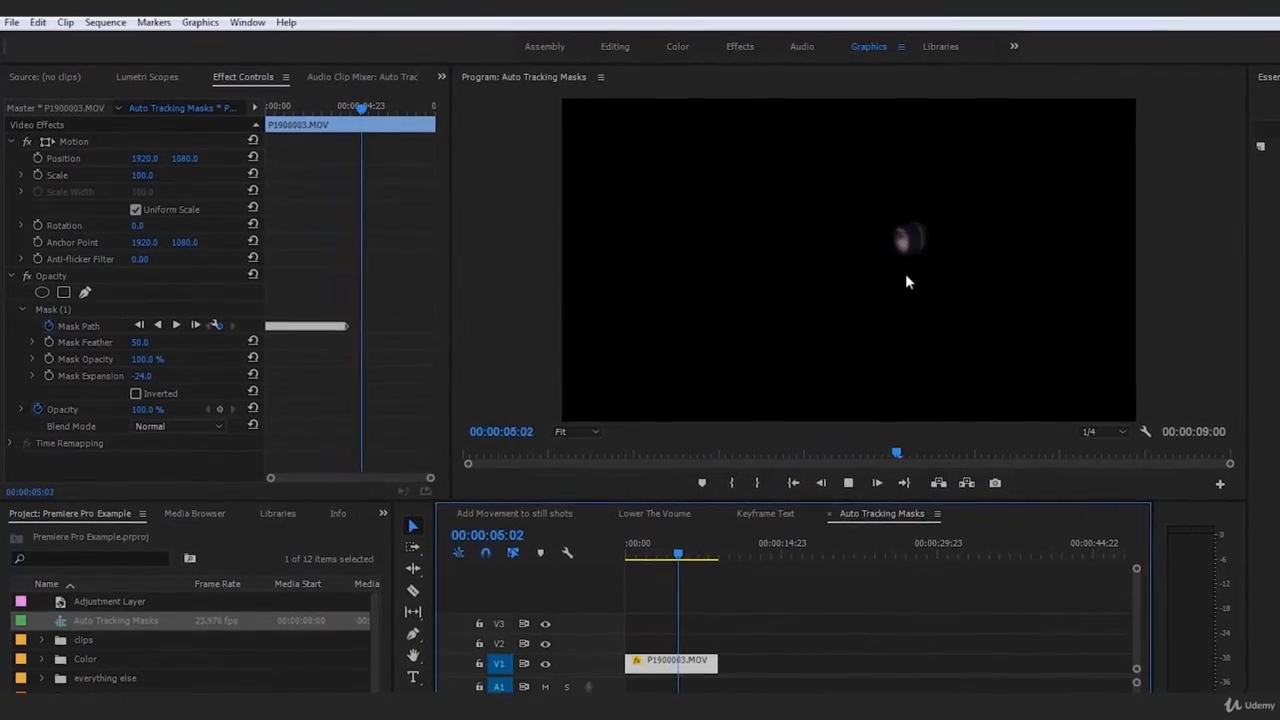
{"action": "key", "text": "space"}
{"action": "left_click_drag", "start_coordinate": [692, 563], "coordinate": [696, 562]}
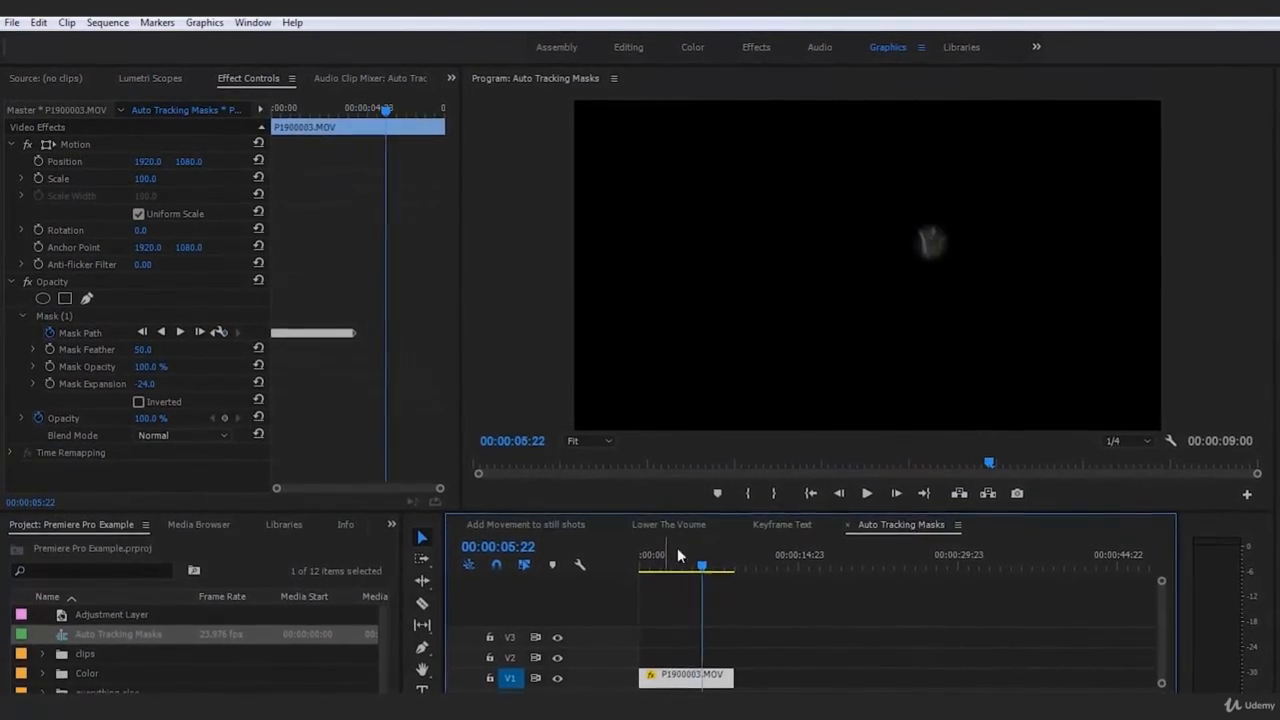
{"action": "key", "text": "Home"}
{"action": "key", "text": "space"}
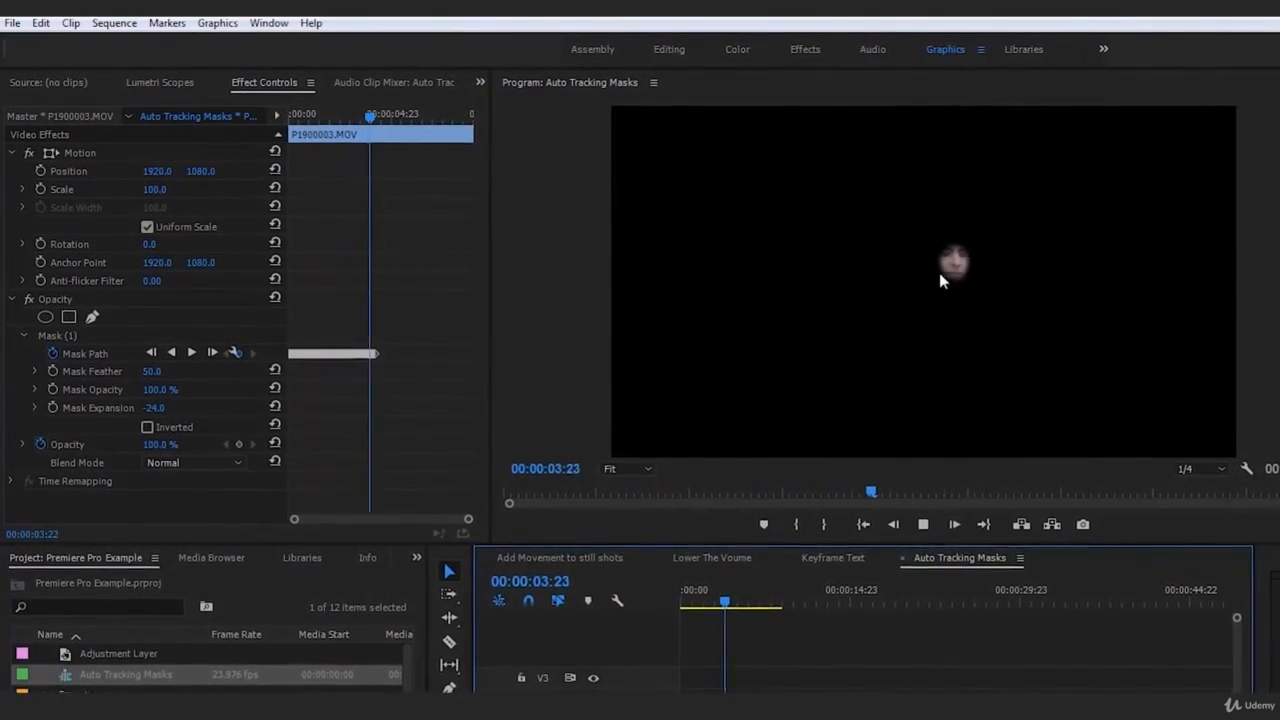
{"action": "left_click", "coordinate": [690, 602]}
{"action": "key", "text": "space"}
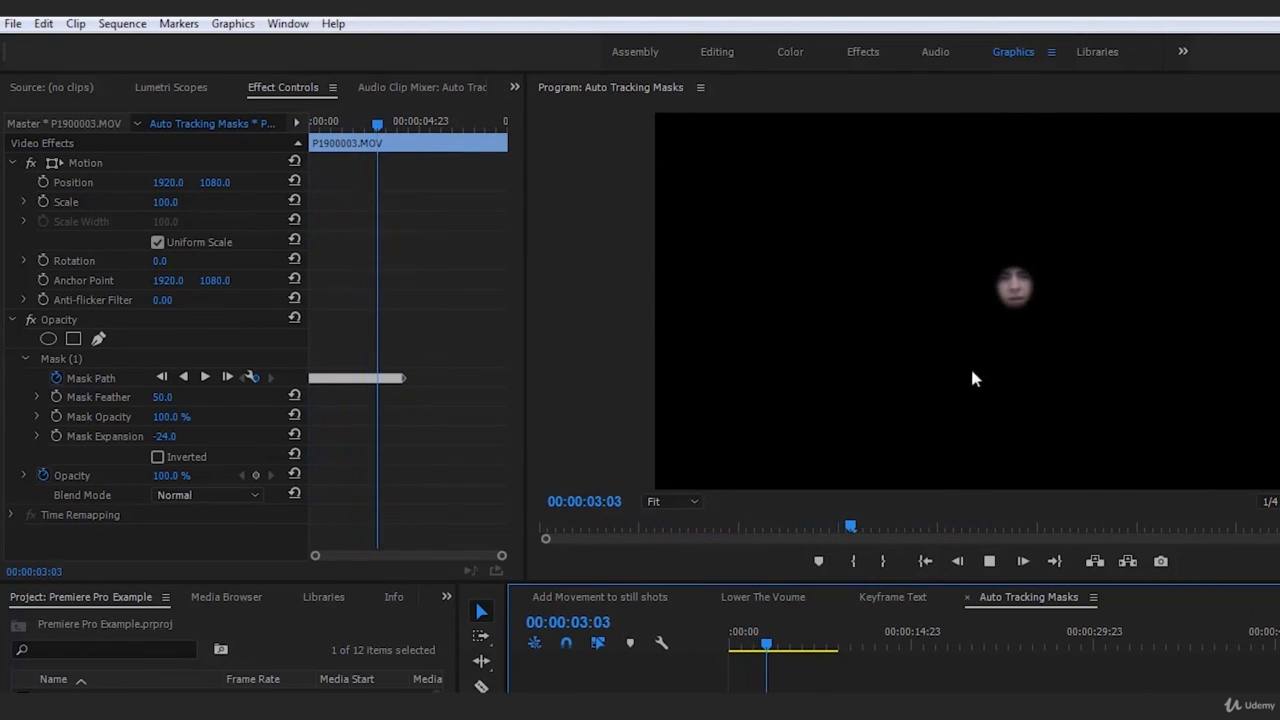
{"action": "left_click_drag", "start_coordinate": [782, 645], "coordinate": [689, 652]}
{"action": "key", "text": "space"}
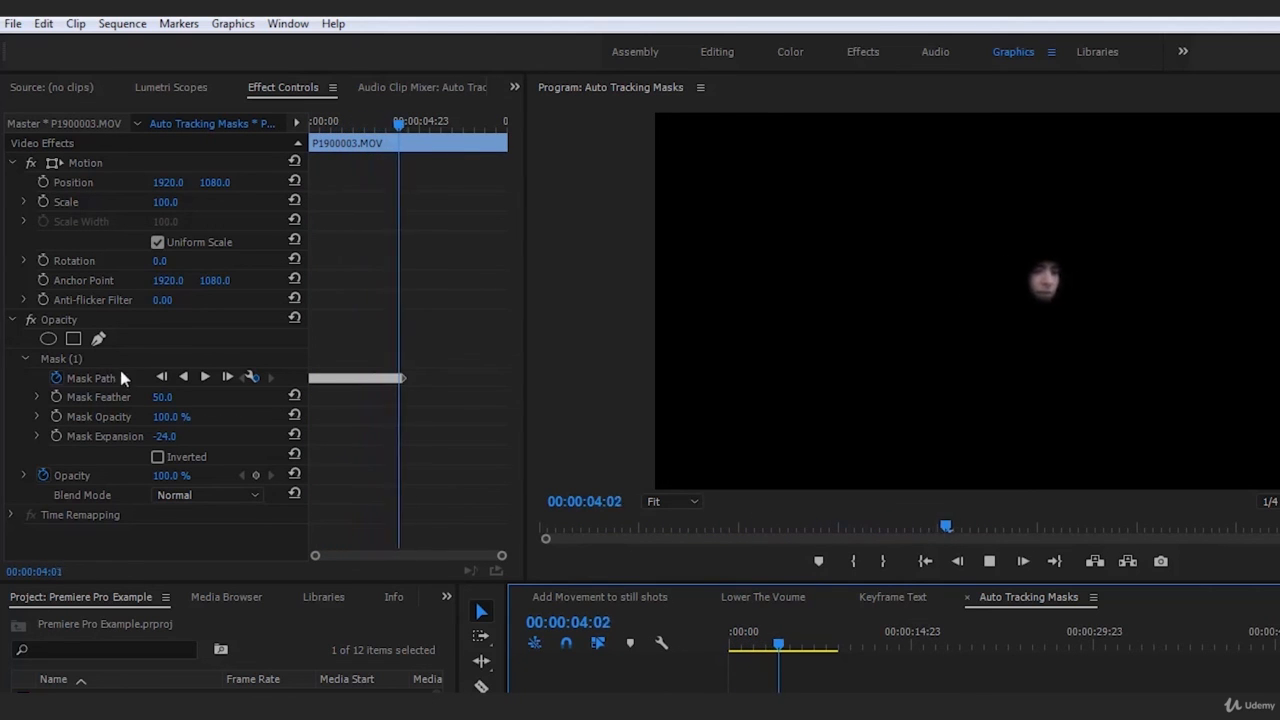
{"action": "left_click_drag", "start_coordinate": [738, 647], "coordinate": [721, 645]}
{"action": "key", "text": "space"}
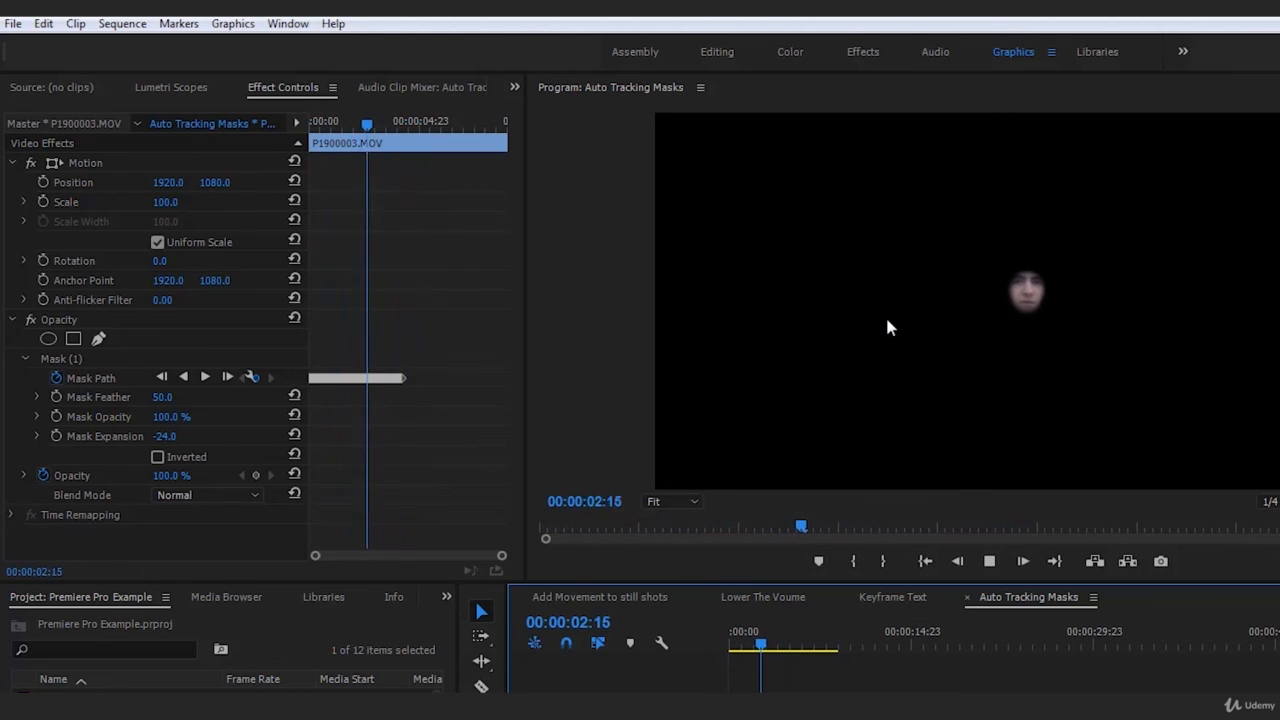
{"action": "key", "text": "space"}
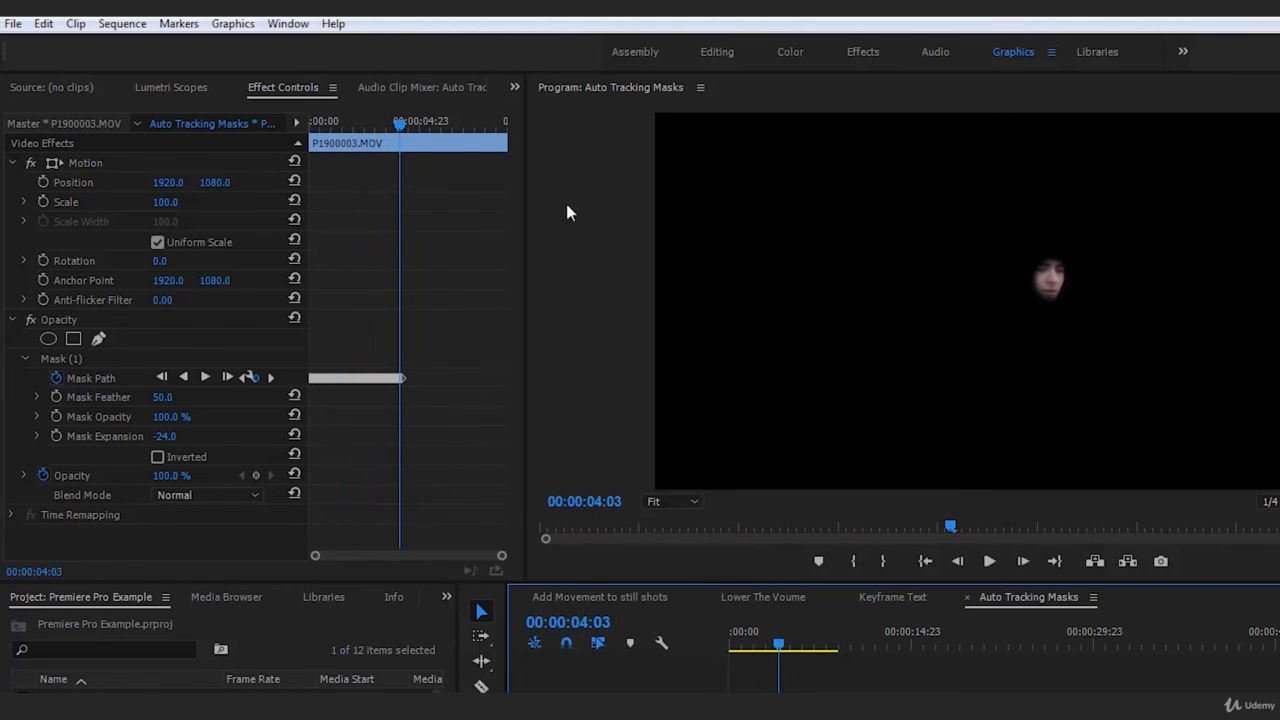
{"action": "left_click_drag", "start_coordinate": [401, 123], "coordinate": [304, 122]}
{"action": "key", "text": "space"}
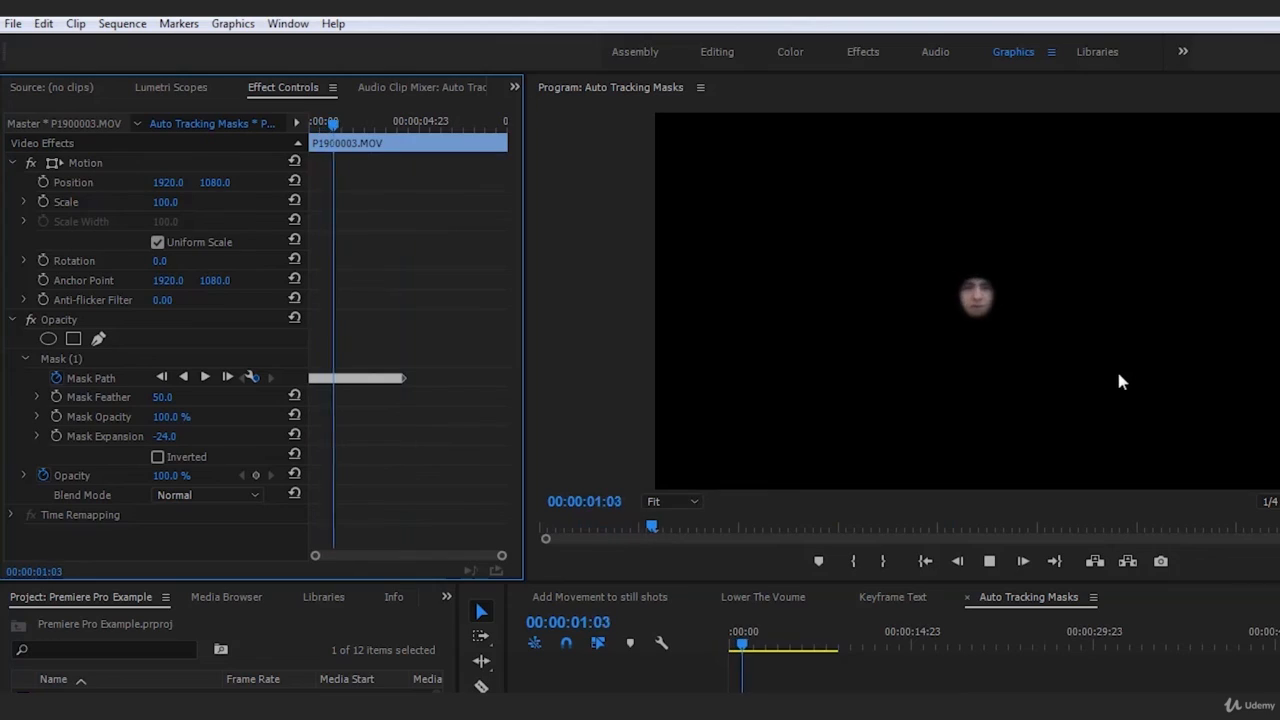